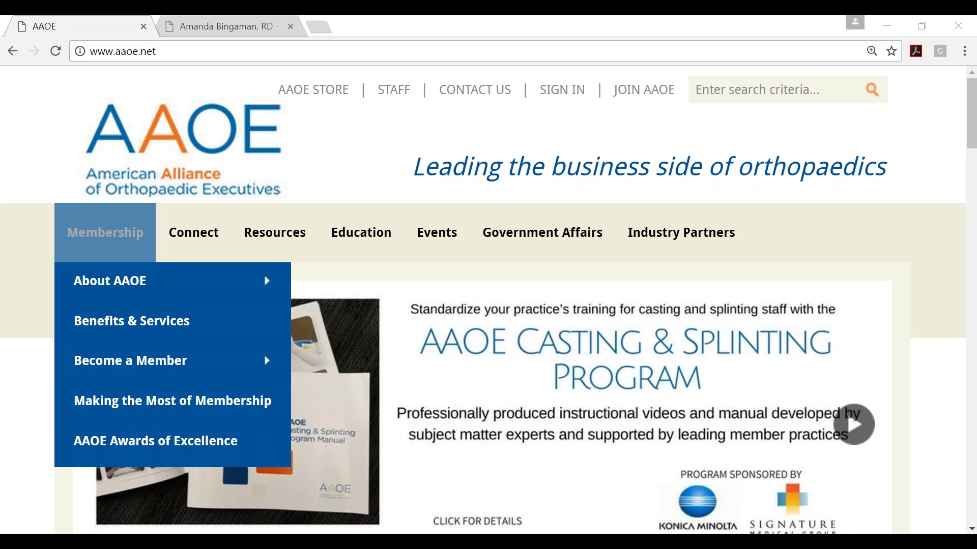
# - Open the Call For Presentation Form page under Events and follow its link for submitting a presentation proposal
pyautogui.moveTo(438, 241)
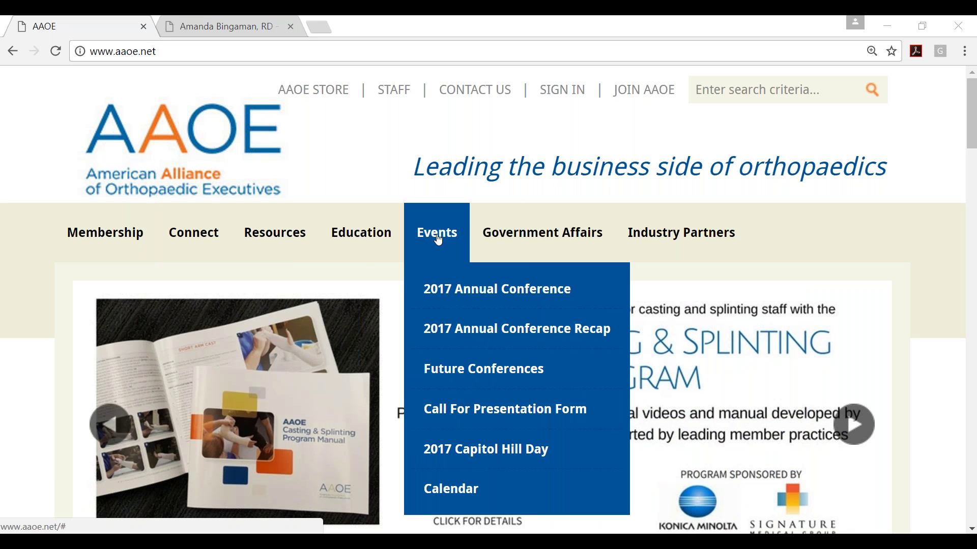
pyautogui.click(456, 410)
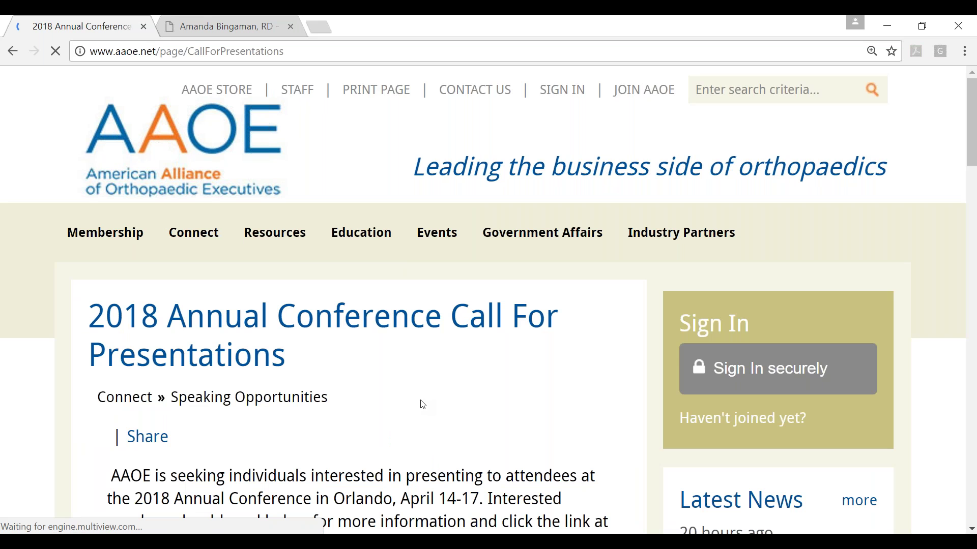
pyautogui.scroll(-7, 423, 405)
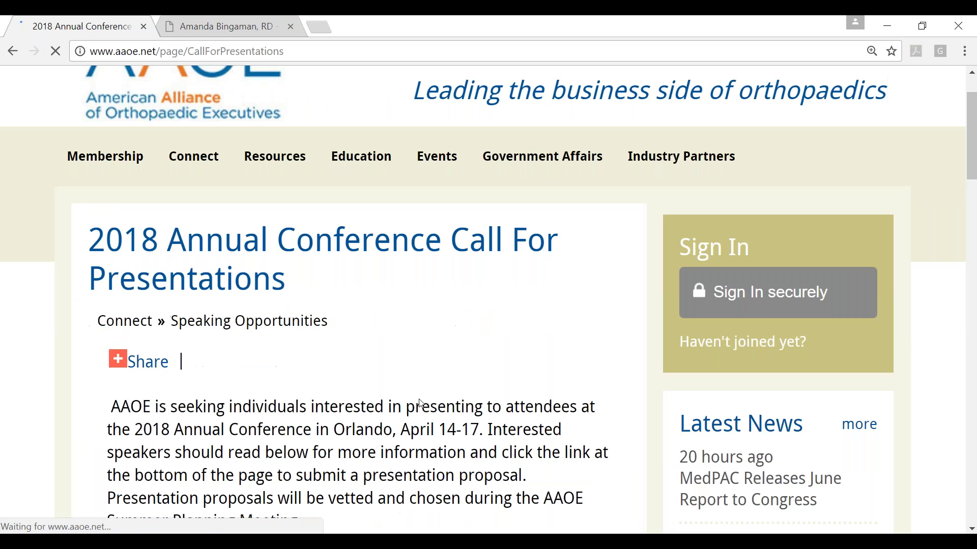
pyautogui.scroll(-5, 417, 308)
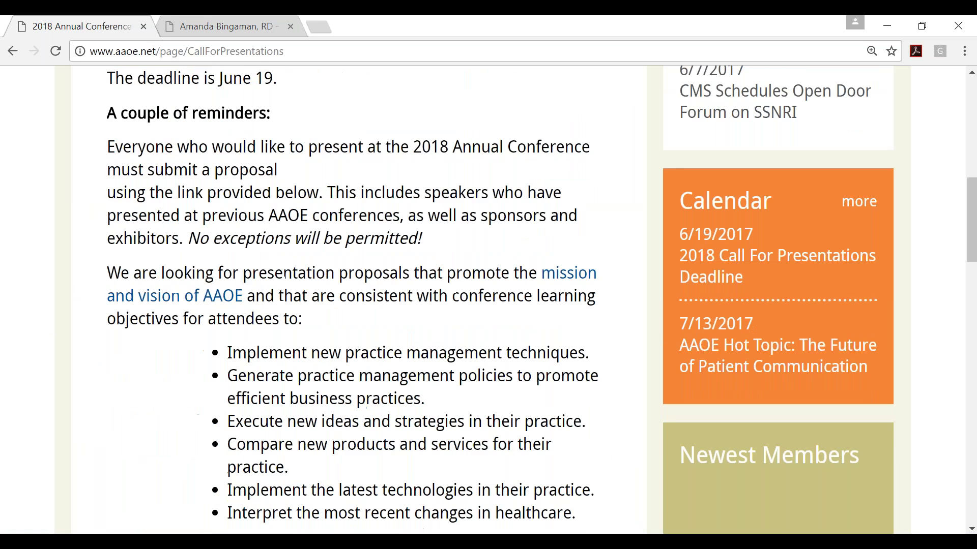
pyautogui.scroll(-12, 423, 300)
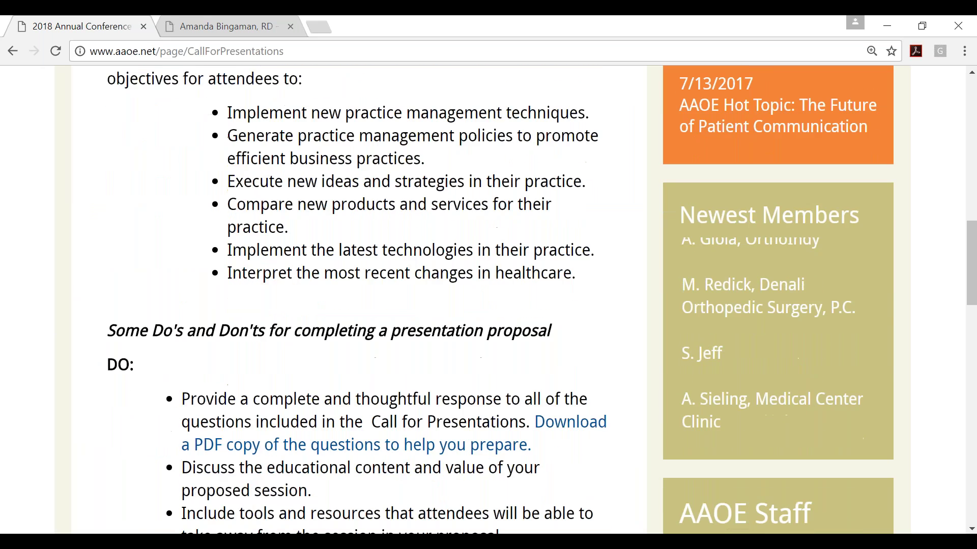
pyautogui.scroll(-8, 421, 285)
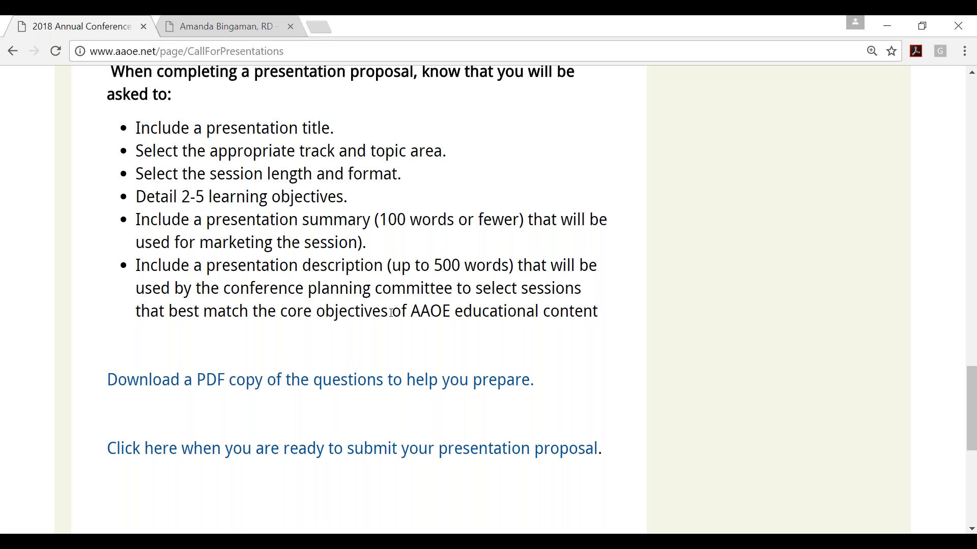
pyautogui.click(424, 453)
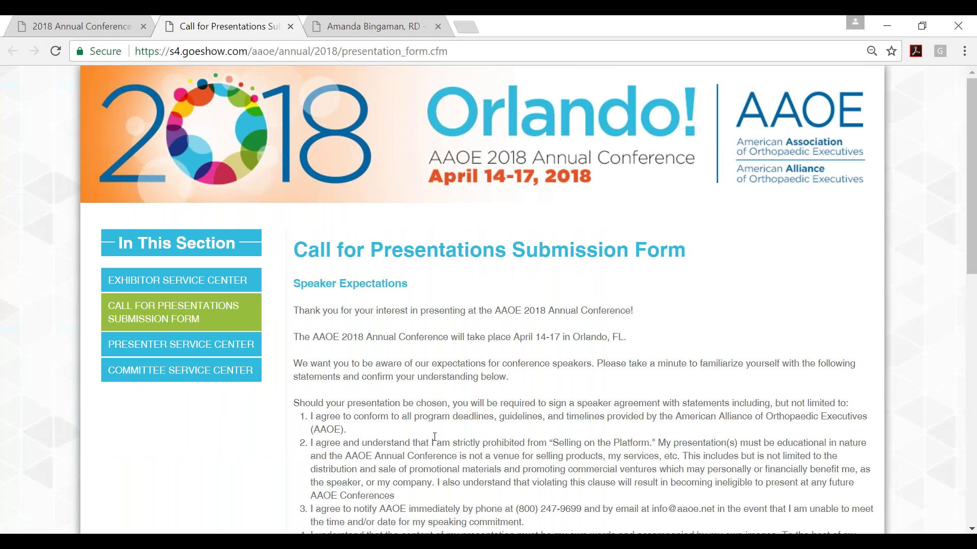
# - Review the speaker expectations and continue to the registration record search
pyautogui.scroll(-3, 434, 434)
pyautogui.scroll(-2, 430, 428)
pyautogui.scroll(2, 373, 267)
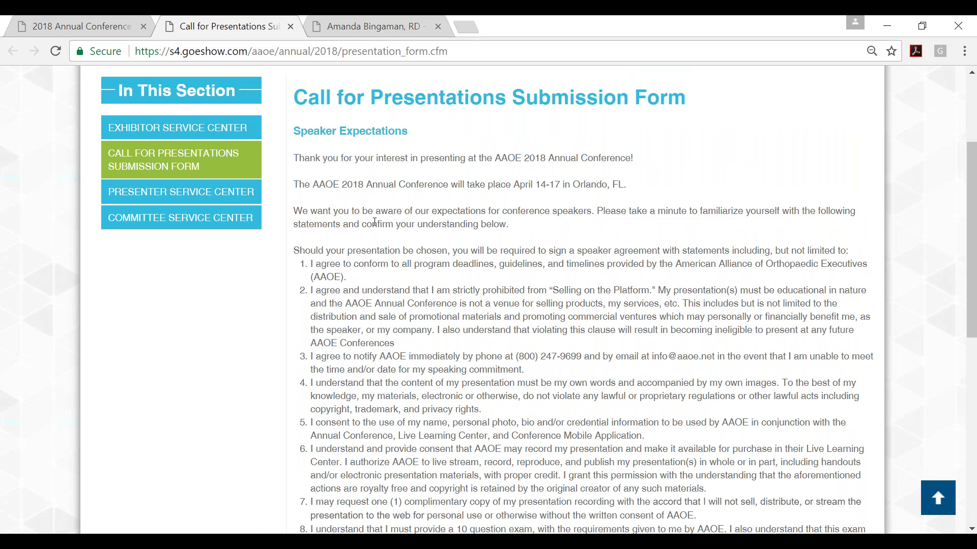
pyautogui.scroll(-8, 389, 220)
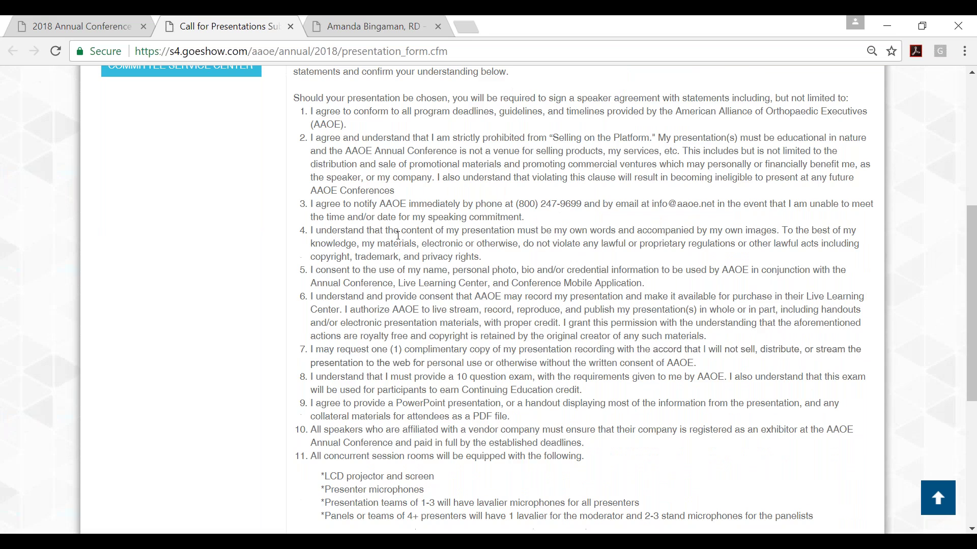
pyautogui.click(325, 403)
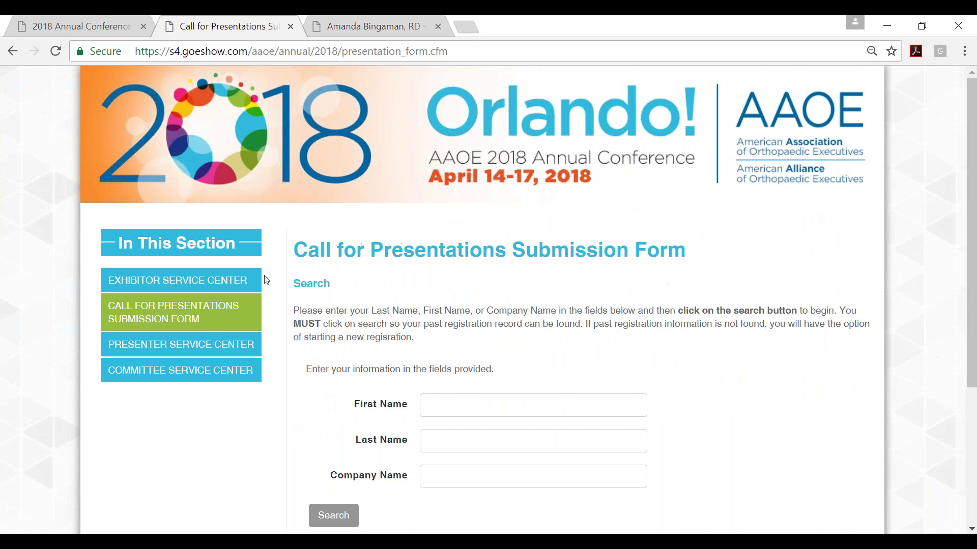
# - Search the past registration records by the presenter's first name
pyautogui.scroll(-2, 305, 388)
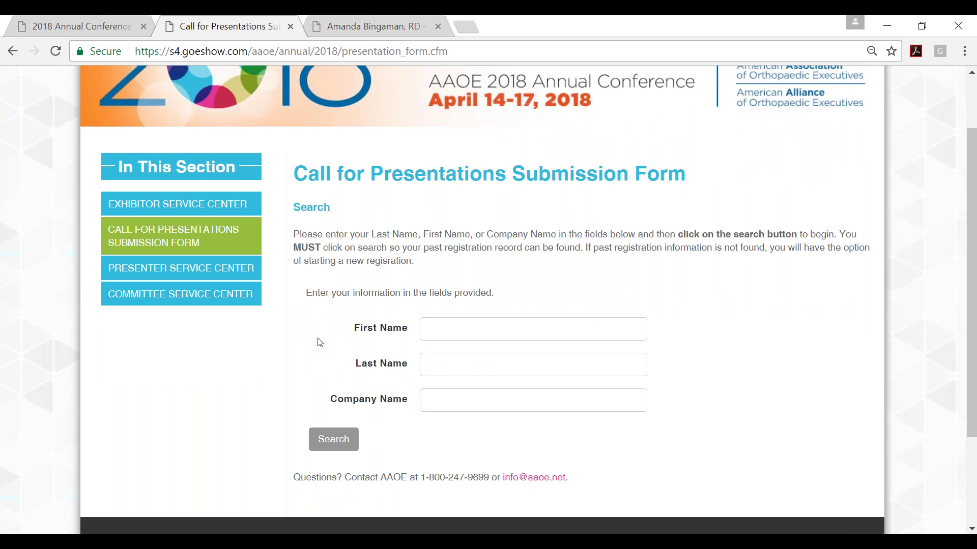
pyautogui.click(426, 328)
pyautogui.write('Amanda')
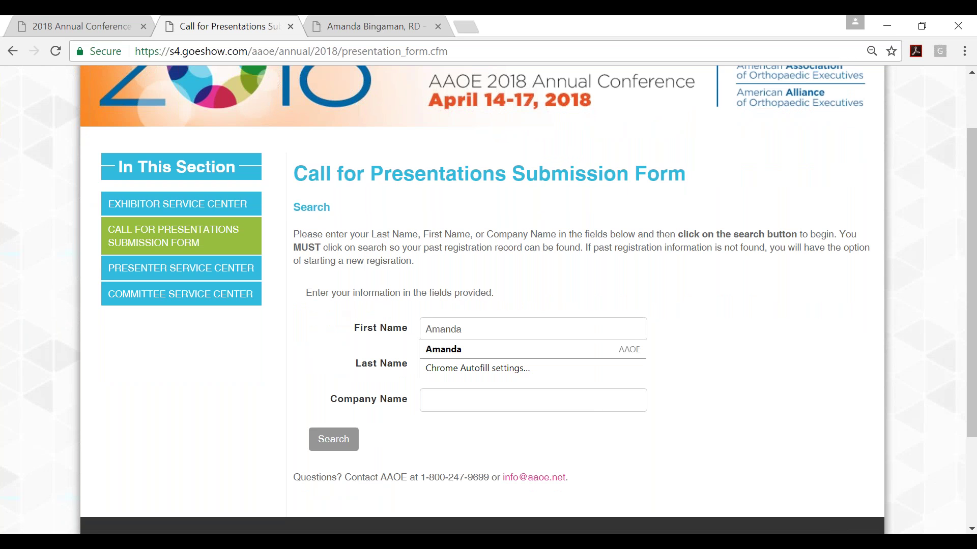
pyautogui.click(334, 439)
# - Review the search results, select the presenter's first record without a company name, and start the submission
pyautogui.scroll(-3, 224, 398)
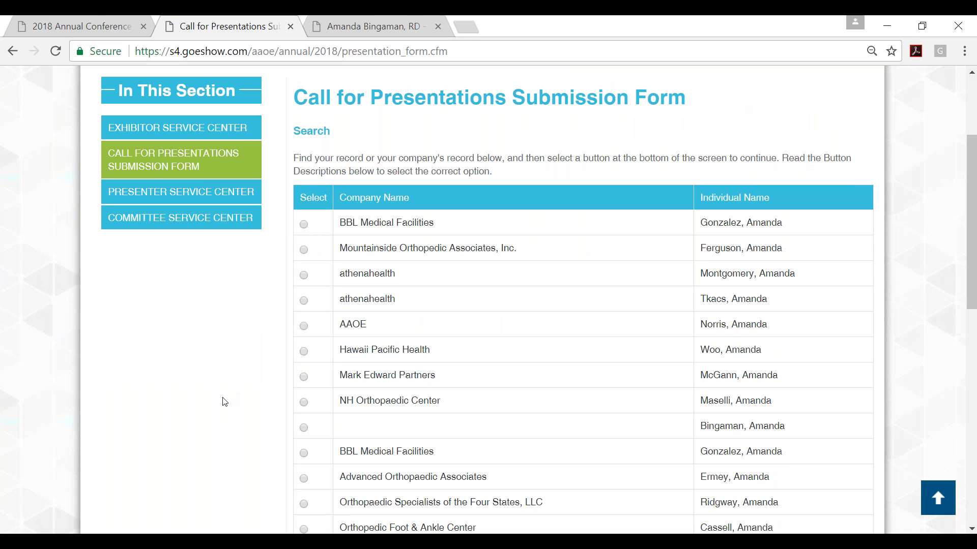
pyautogui.scroll(-10, 224, 405)
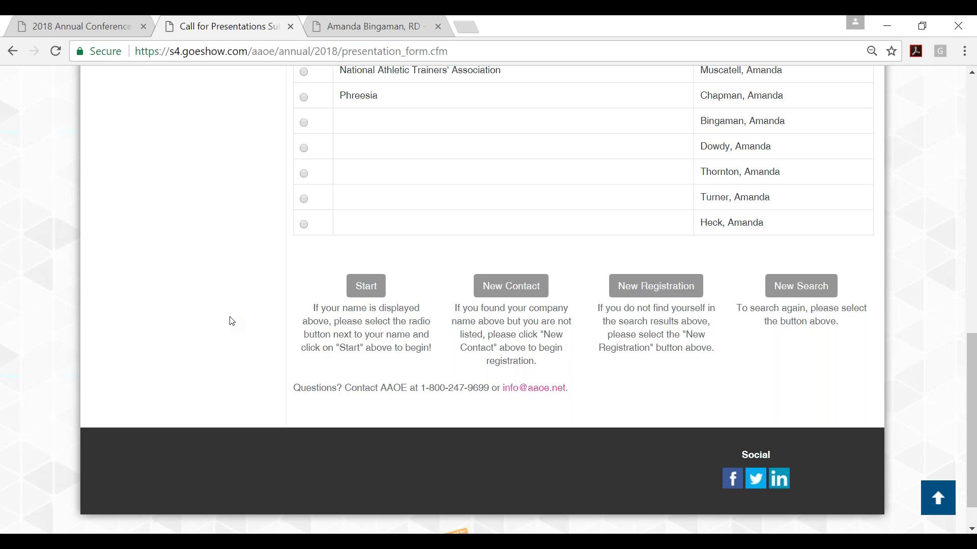
pyautogui.scroll(11, 230, 320)
pyautogui.scroll(-2, 229, 320)
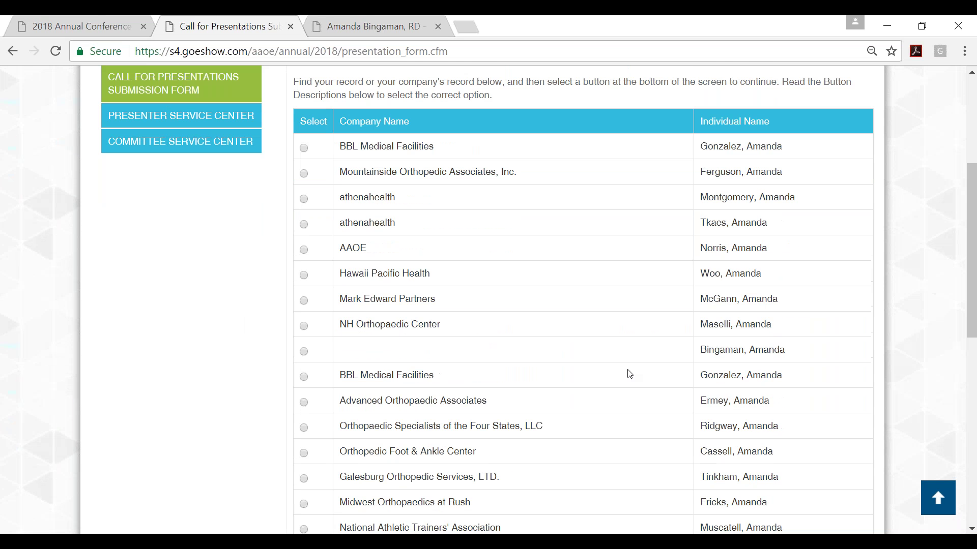
pyautogui.click(306, 352)
pyautogui.scroll(-9, 243, 367)
pyautogui.click(365, 283)
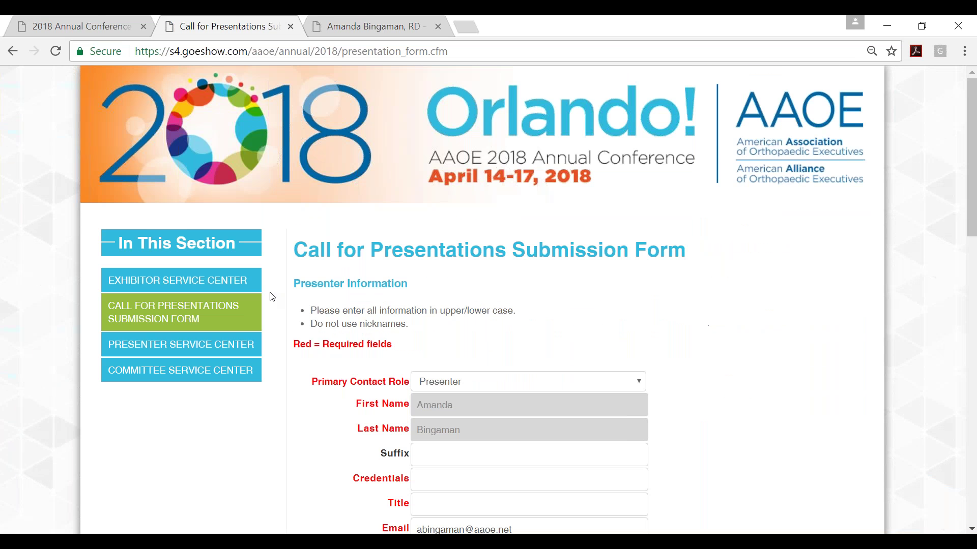
# - Enter RD as the presenter's credentials and Executive Coordinator as the title
pyautogui.scroll(-4, 271, 340)
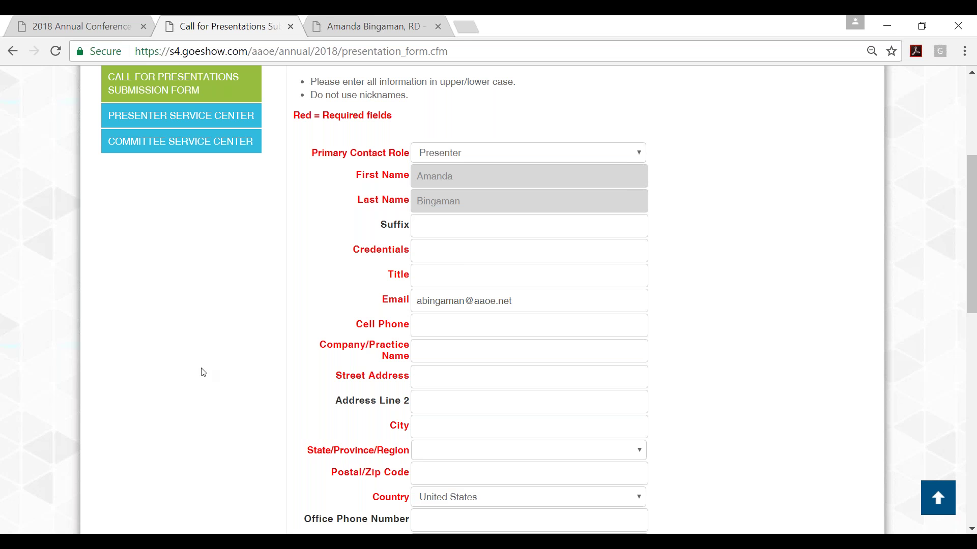
pyautogui.write('RD')
pyautogui.press('Tab')
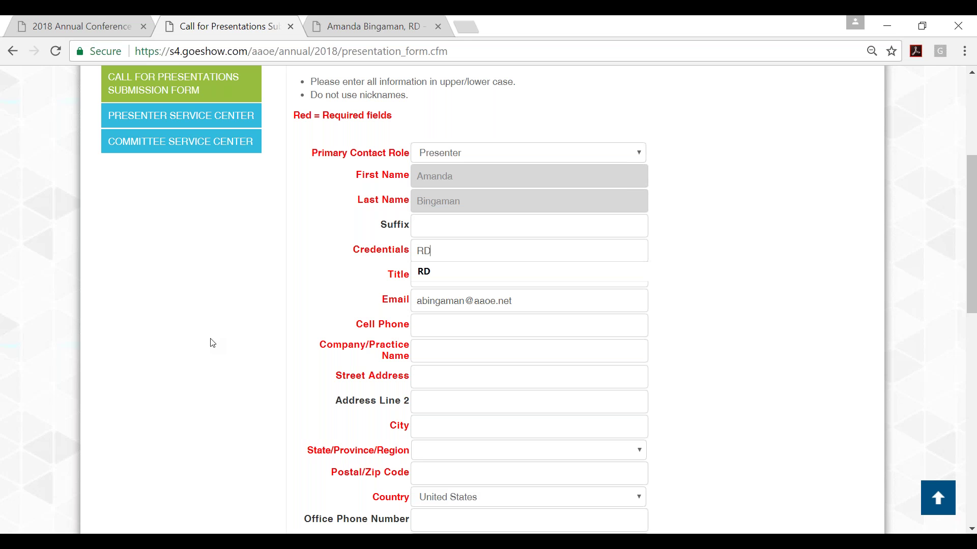
pyautogui.write('Executive Director')
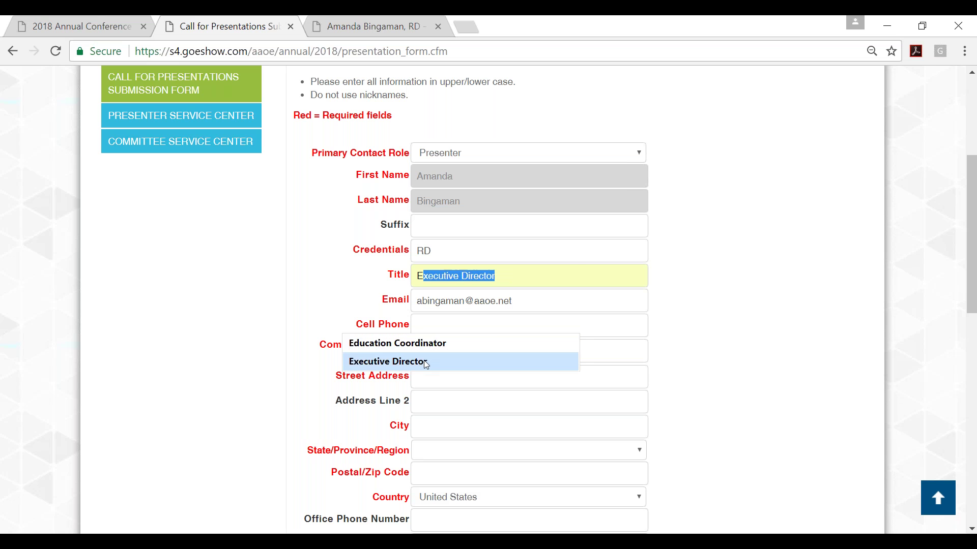
pyautogui.click(427, 364)
pyautogui.moveTo(510, 283); pyautogui.dragTo(459, 277)
pyautogui.write('d')
pyautogui.press('BackSpace')
pyautogui.write('Coordinator')
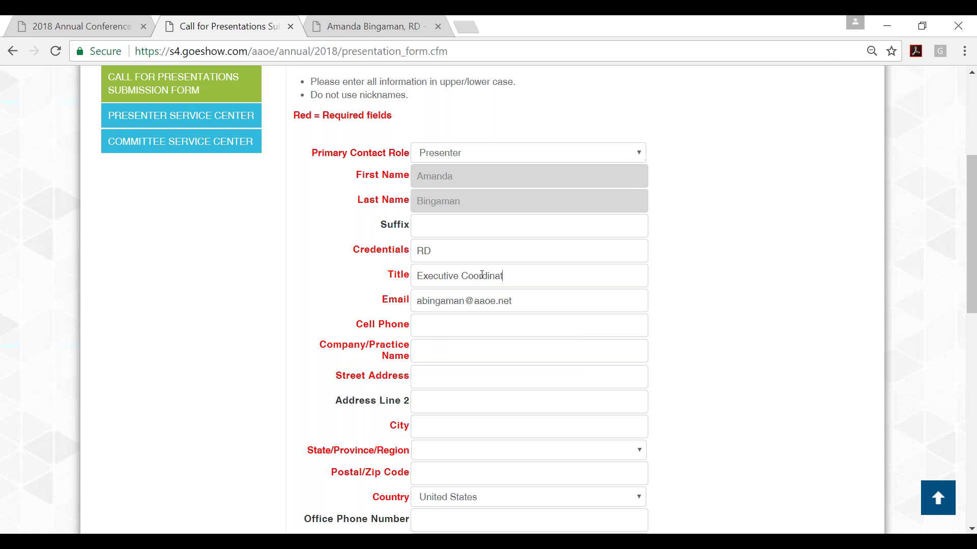
# - Fill in the cell phone number, company, address and office phone fields using the saved autofill entry
pyautogui.click(489, 322)
pyautogui.write('3')
pyautogui.click(406, 385)
pyautogui.scroll(-5, 429, 327)
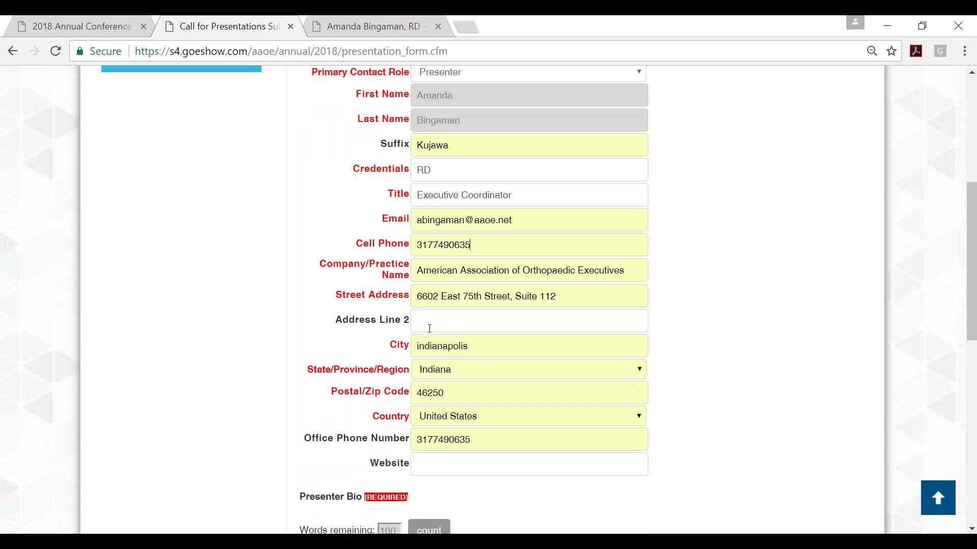
# - Replace the Presenter Bio text with the presenter's Education Coordinator biography and continue to the presentation information
pyautogui.scroll(-3, 586, 300)
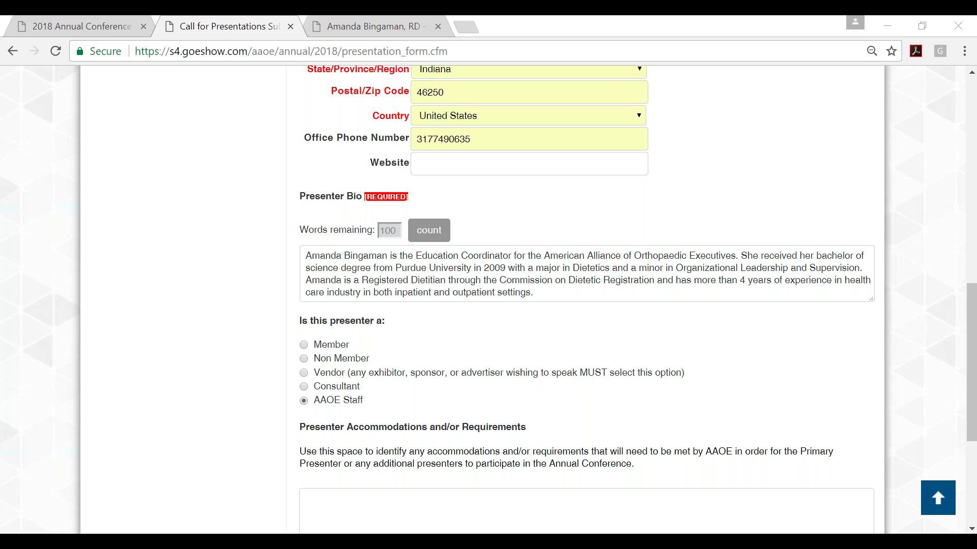
pyautogui.moveTo(543, 298); pyautogui.dragTo(266, 246)
pyautogui.write('Amanda Bingaman is the Education Coordinator for the American Alliance of Orthopaedic Executives. She received her bachelor of science degree from Purdue University in 2009 with a major in Dietetics and a minor in Organizational Leadership and Supervision. Amanda is a Registered Dietitian through the Commission on Dietetic Registration and has more than 4 years of experience in health care industry in both inpatient and outpatient settings.')
pyautogui.scroll(-3, 249, 206)
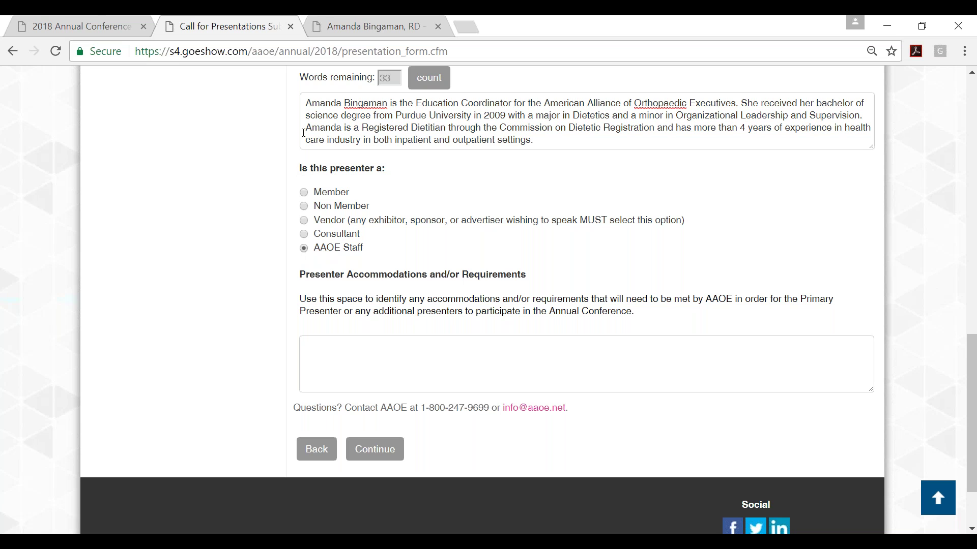
pyautogui.scroll(-3, 351, 347)
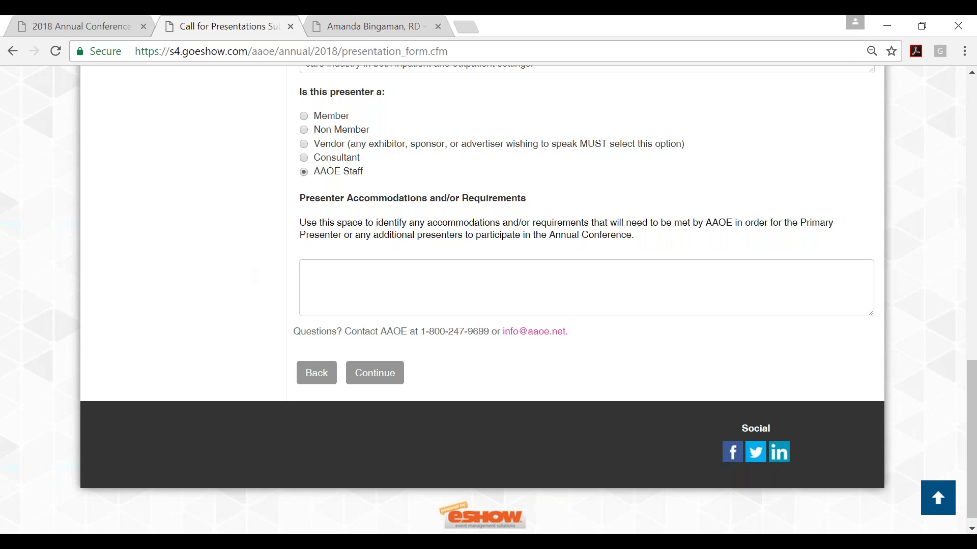
pyautogui.click(374, 380)
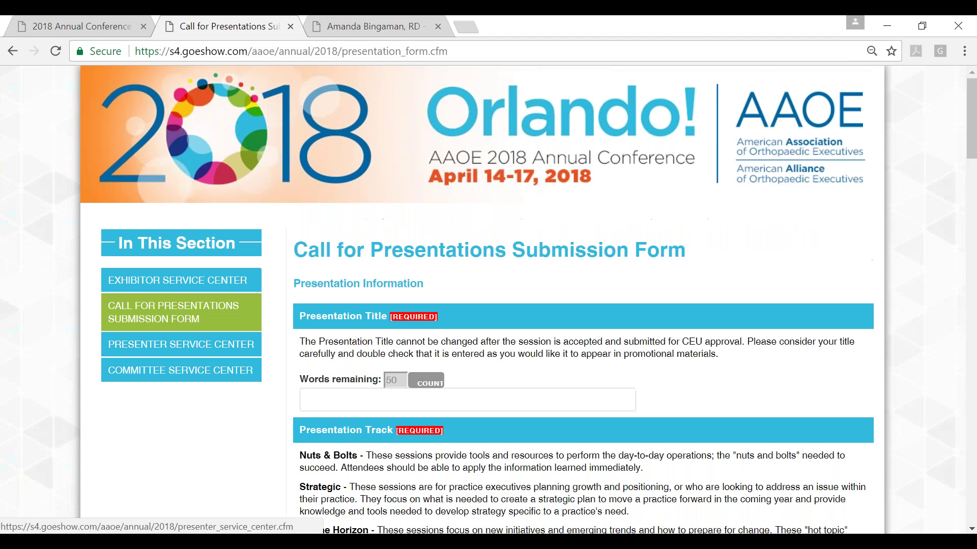
# - Paste the prepared presentation title ending in "Need to Know about Submitting an AAOE 2018 Conference Session Proposal"
pyautogui.scroll(-4, 246, 388)
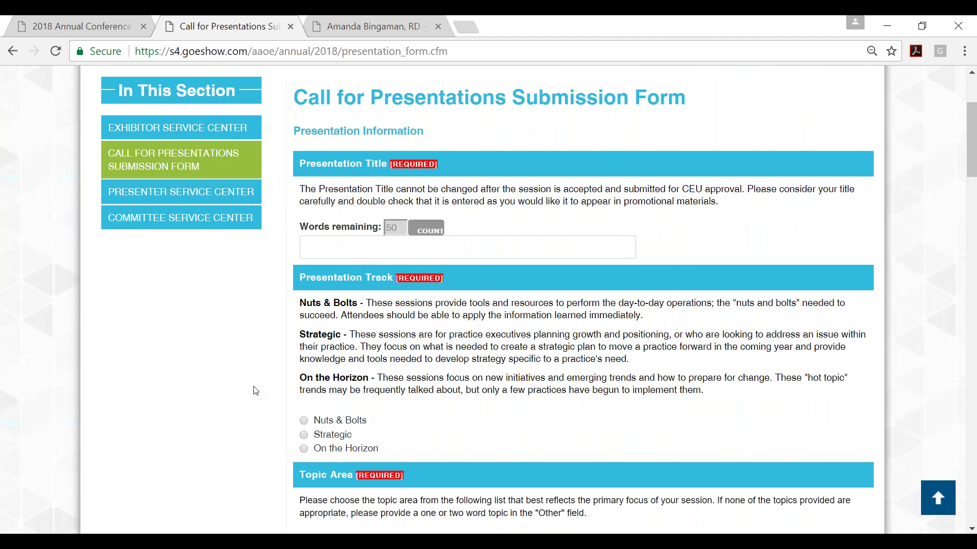
pyautogui.scroll(-1, 252, 384)
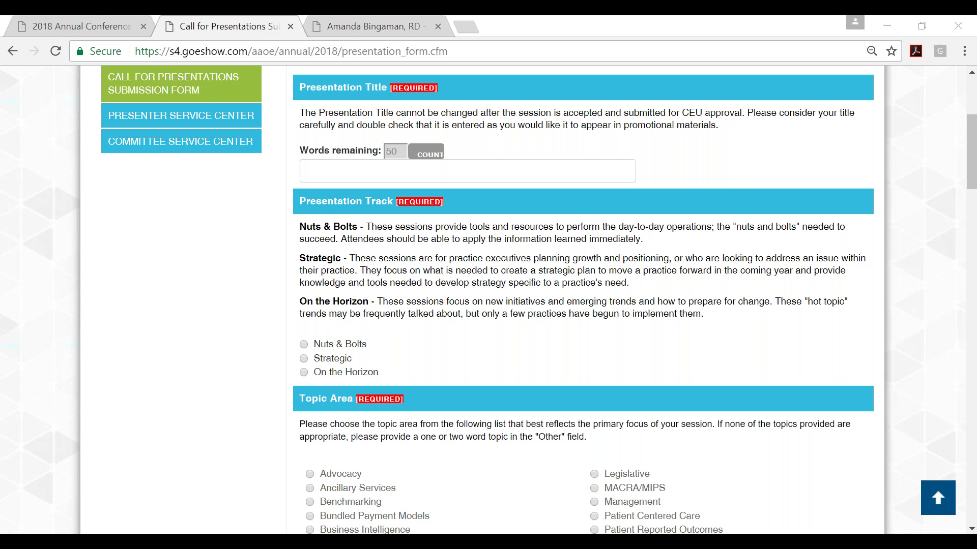
pyautogui.hotkey('alt', 'Tab')
pyautogui.hotkey('ctrl', 'v')
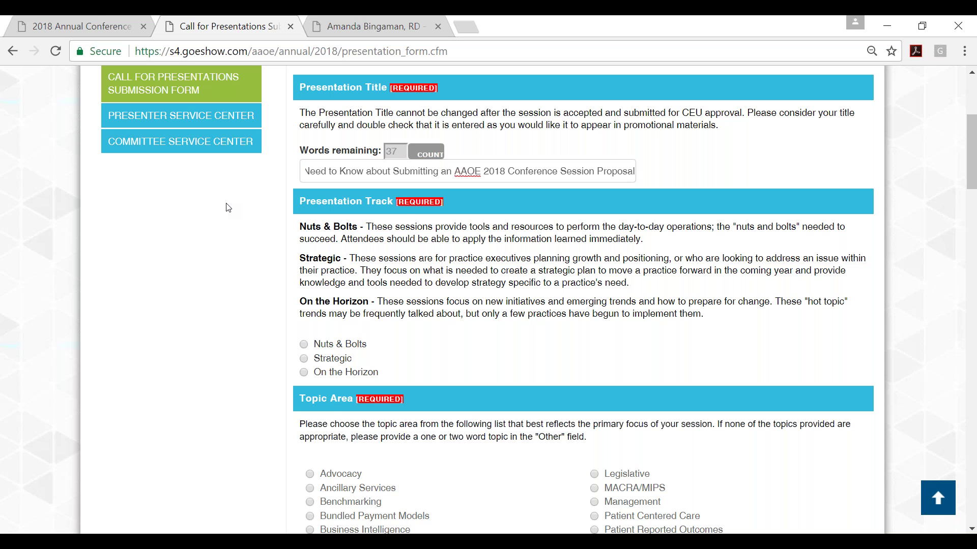
# - Choose the Strategic presentation track and the Other topic area, specified as AAOE Conference
pyautogui.scroll(-2, 227, 203)
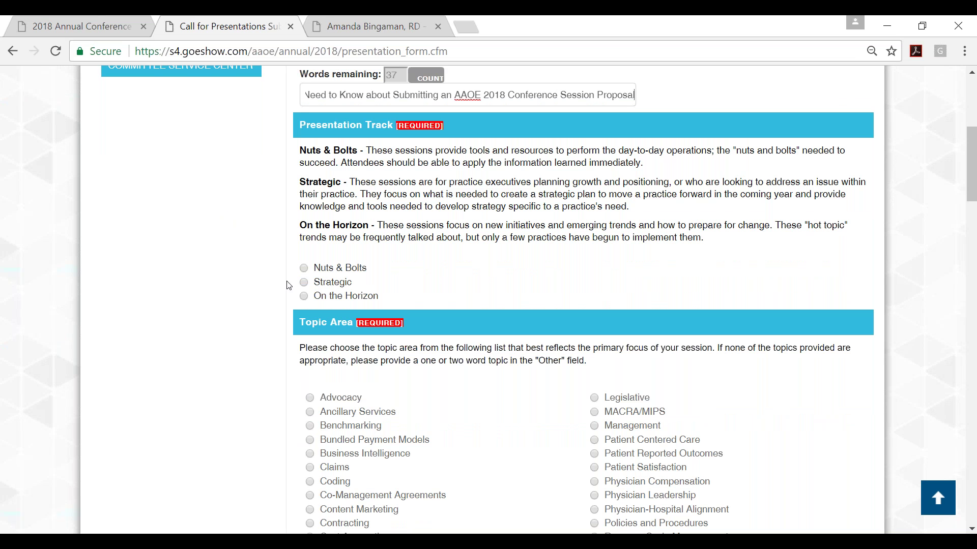
pyautogui.click(304, 279)
pyautogui.scroll(-5, 290, 283)
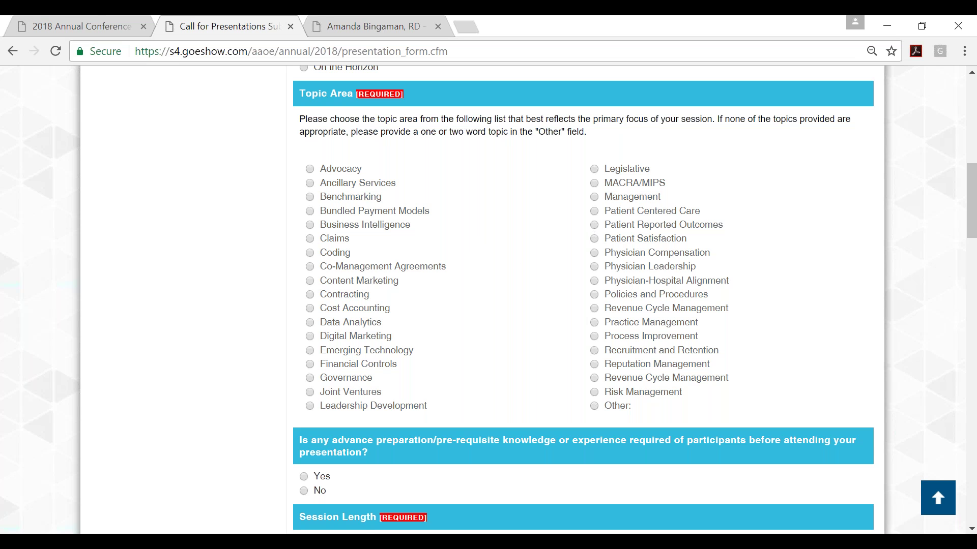
pyautogui.click(594, 405)
pyautogui.scroll(-3, 489, 300)
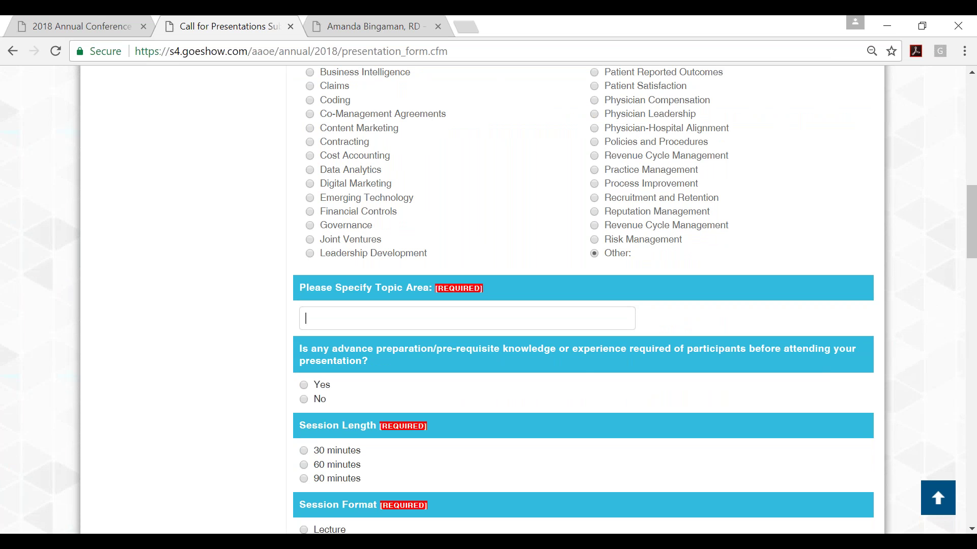
pyautogui.write('AAOE Conference')
pyautogui.click(219, 384)
# - Answer No to whether advance preparation or prerequisite knowledge is required of participants
pyautogui.scroll(-1, 220, 382)
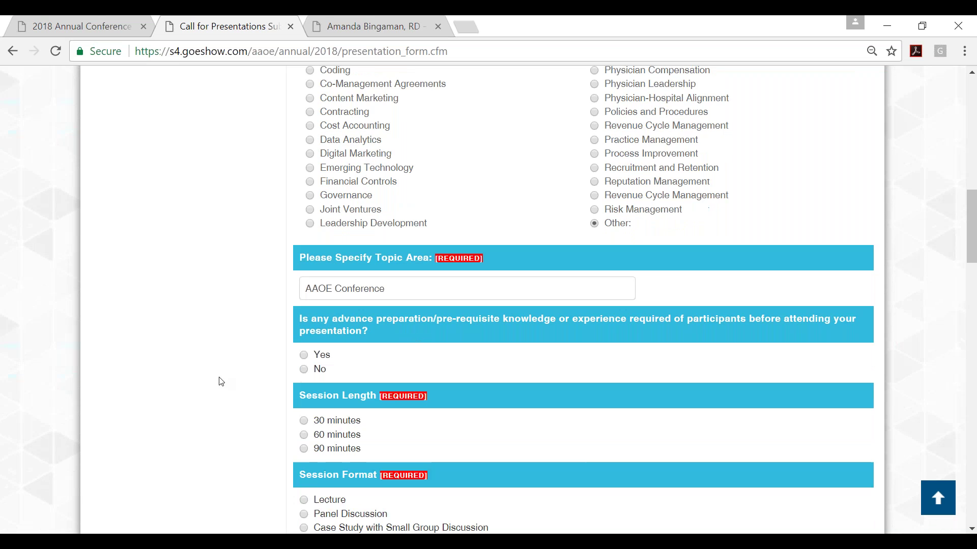
pyautogui.scroll(-1, 222, 381)
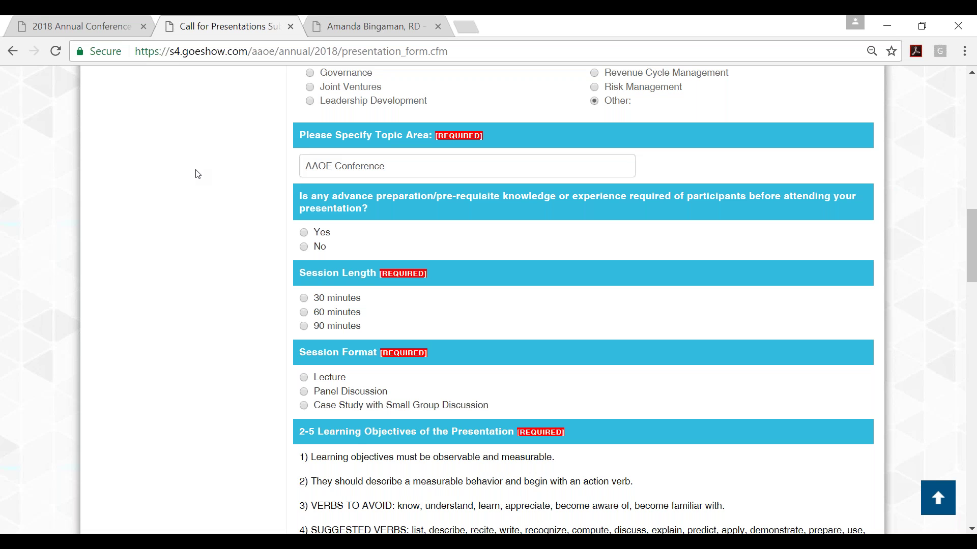
pyautogui.click(305, 234)
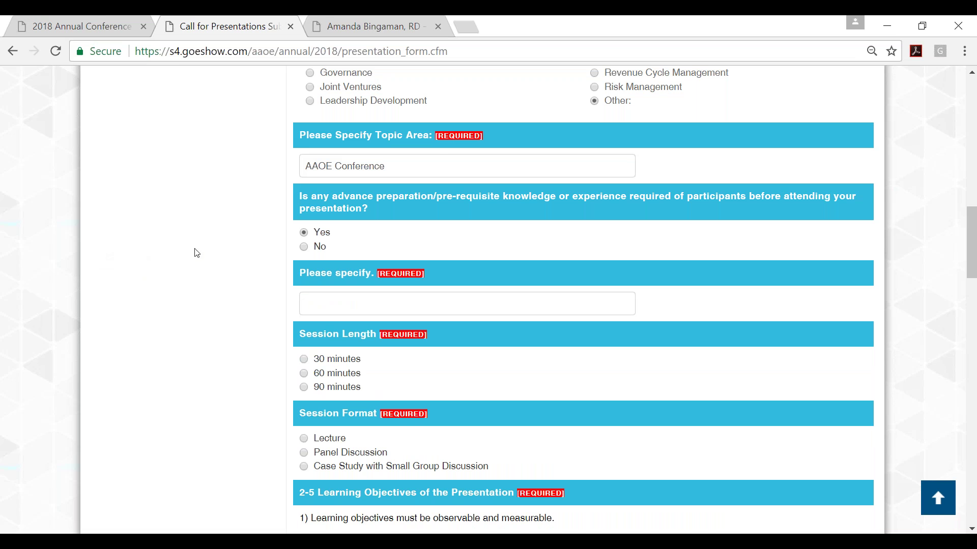
pyautogui.click(304, 248)
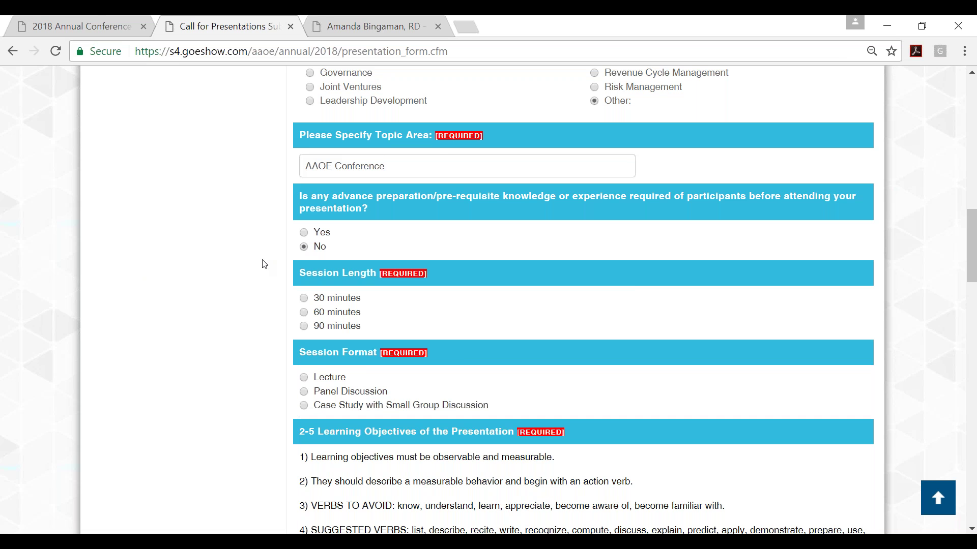
# - Set the session length to 30 minutes and the session format to Lecture
pyautogui.scroll(-1, 263, 261)
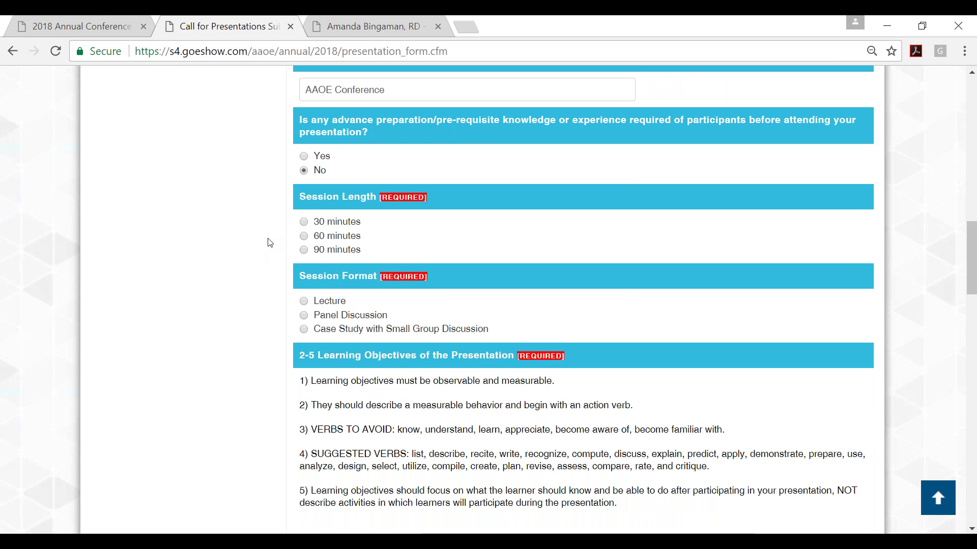
pyautogui.click(303, 222)
pyautogui.scroll(-1, 285, 256)
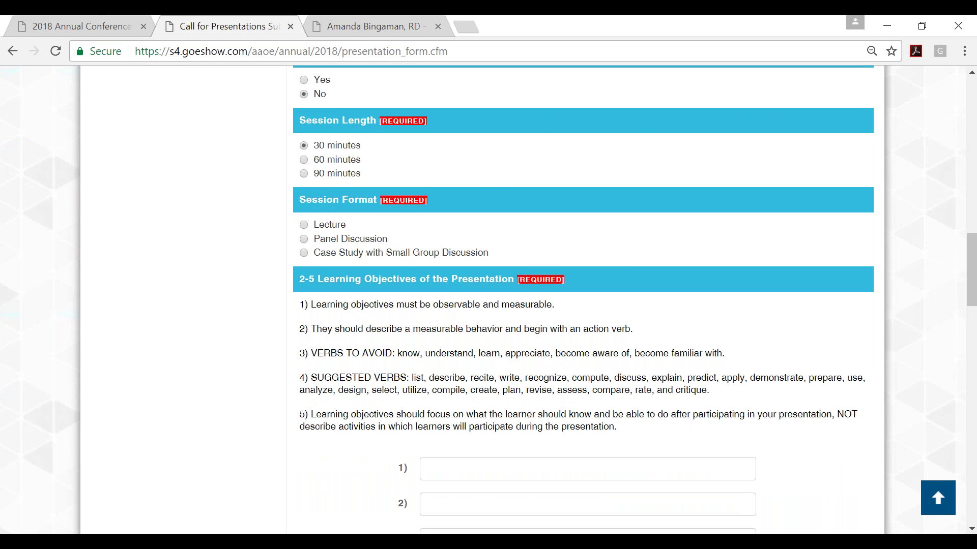
pyautogui.click(303, 224)
# - Enter learning objectives "Prepare a strong session proposal for the AAOE 2018 Annual Conference" and "Identify tips and tricks to creating a strong session proposal"
pyautogui.scroll(-3, 250, 259)
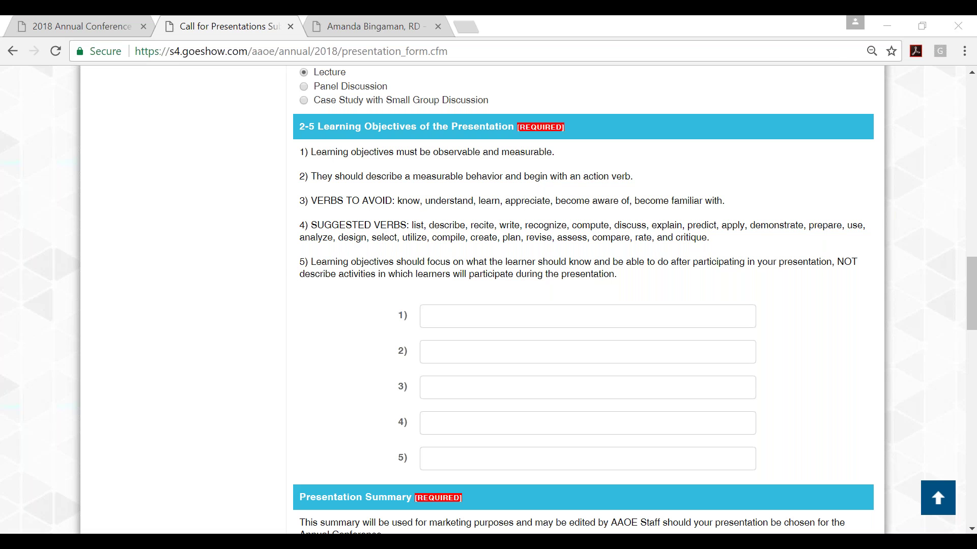
pyautogui.click(574, 311)
pyautogui.write('Prepare a strong session proposal for the AAOE 2018 Annual Conference')
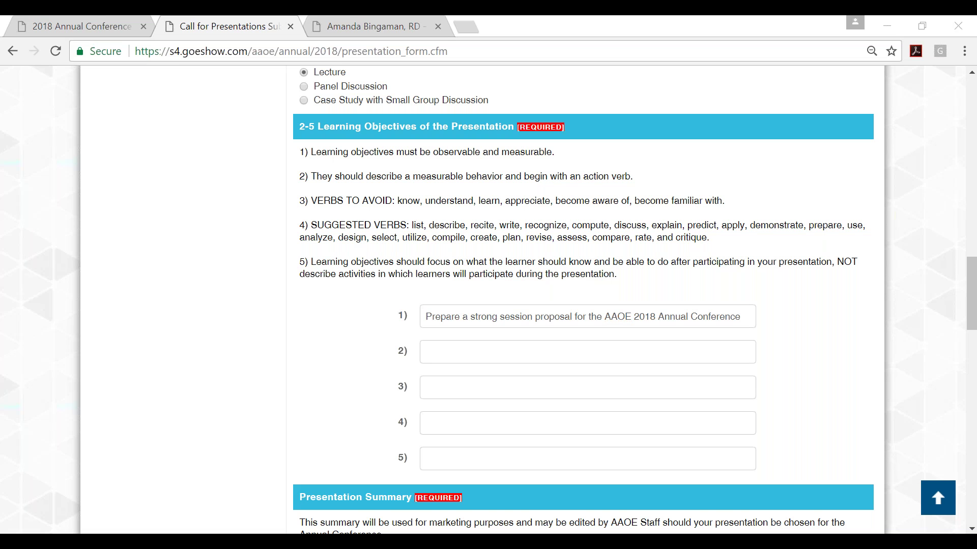
pyautogui.click(628, 351)
pyautogui.write('Identify tips and tricks to creating a strong session proposal')
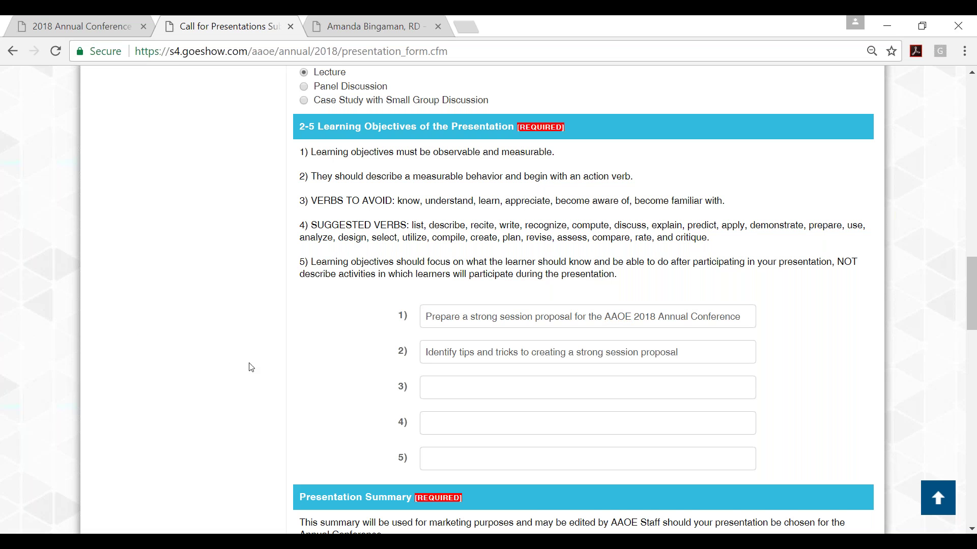
# - Fill in the Presentation Summary, starting "Interested in presenting to attendees at the AAOE 2018 Annual Conference" and ending "tips and tricks for creating a strong proposal."
pyautogui.scroll(-8, 251, 367)
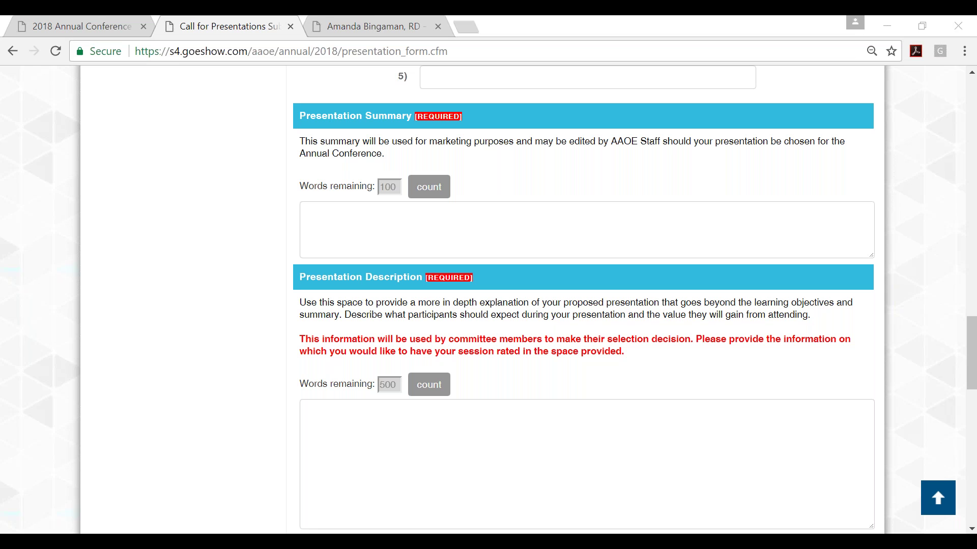
pyautogui.click(517, 224)
pyautogui.write('Interested in presenting to attendees at the AAOE 2018 Annual Conference, but need a little help putting together your presentation proposal? You’ve come to the right place! This presentation will walk you through the steps of submitting your proposal and will provide tips and tricks for creating a strong proposal.')
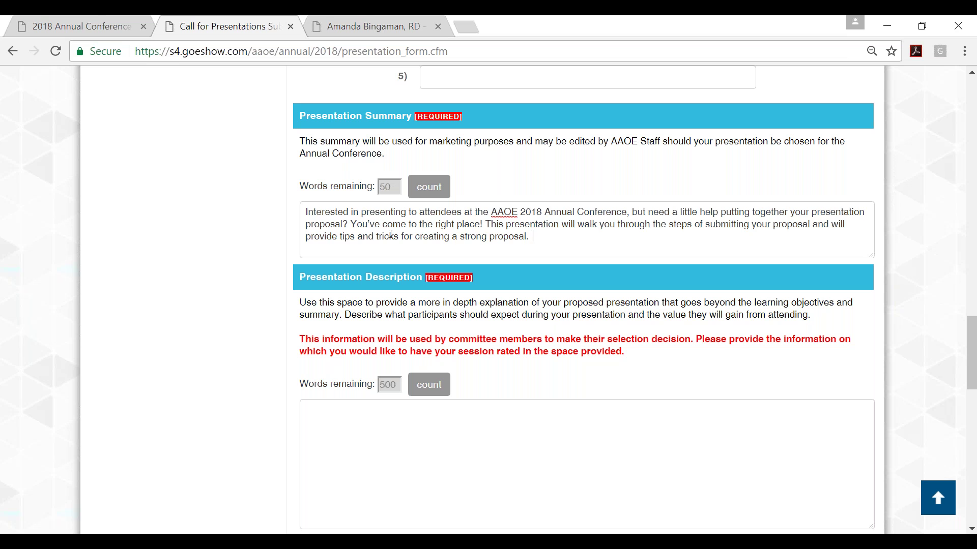
# - Fill in the Presentation Description with the text on crafting a strong proposal, ending "attendees will be better prepared when submitting a proposal."
pyautogui.scroll(-5, 151, 303)
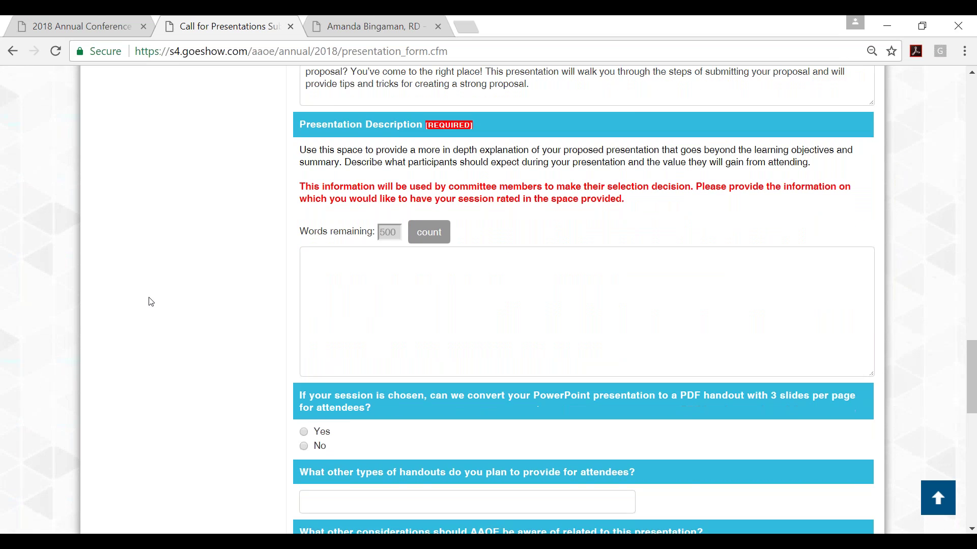
pyautogui.scroll(1, 151, 303)
pyautogui.click(591, 327)
pyautogui.write('In this presentation, attendees will learn how to craft a strong presentation proposal for the AAOE 2018 Annual Conference Call for Presentations. I will walk them through each part of the application and provide tips along the way for how to develop a compelling proposal. By watching the presentation, attendees will be better prepared when submitting a proposal.')
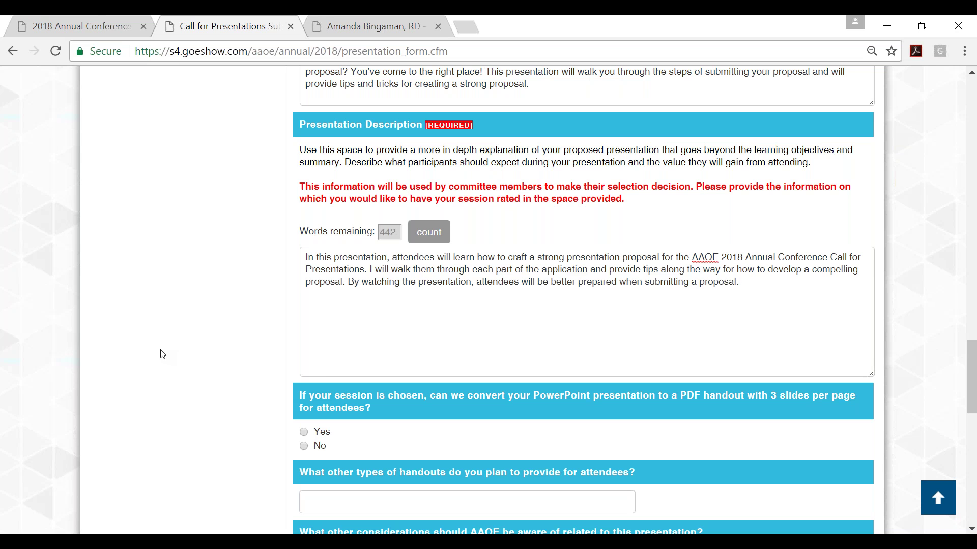
# - Answer Yes to converting the PowerPoint presentation to a PDF handout, leaving the other handouts and considerations fields blank
pyautogui.scroll(-3, 163, 355)
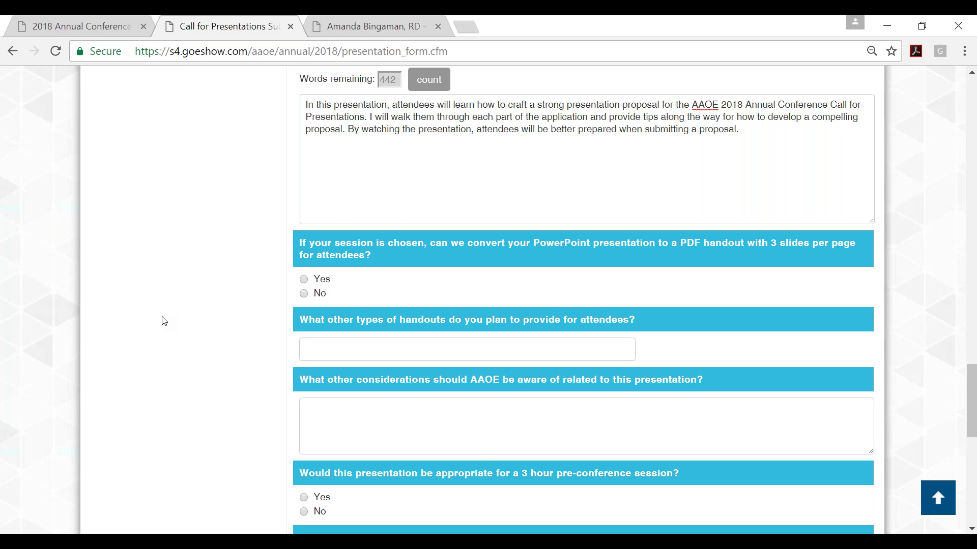
pyautogui.click(304, 279)
pyautogui.click(301, 346)
pyautogui.scroll(-2, 241, 336)
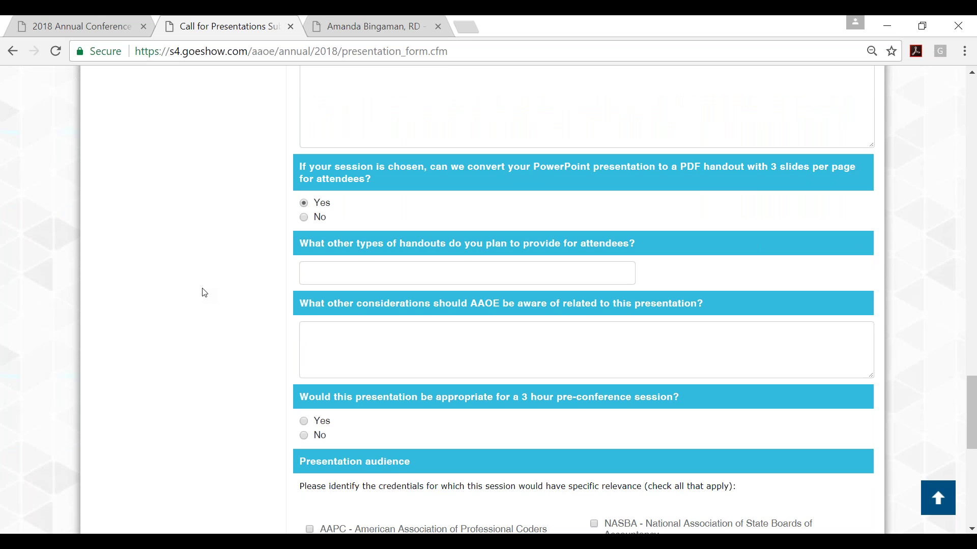
pyautogui.scroll(-1, 302, 293)
pyautogui.click(302, 292)
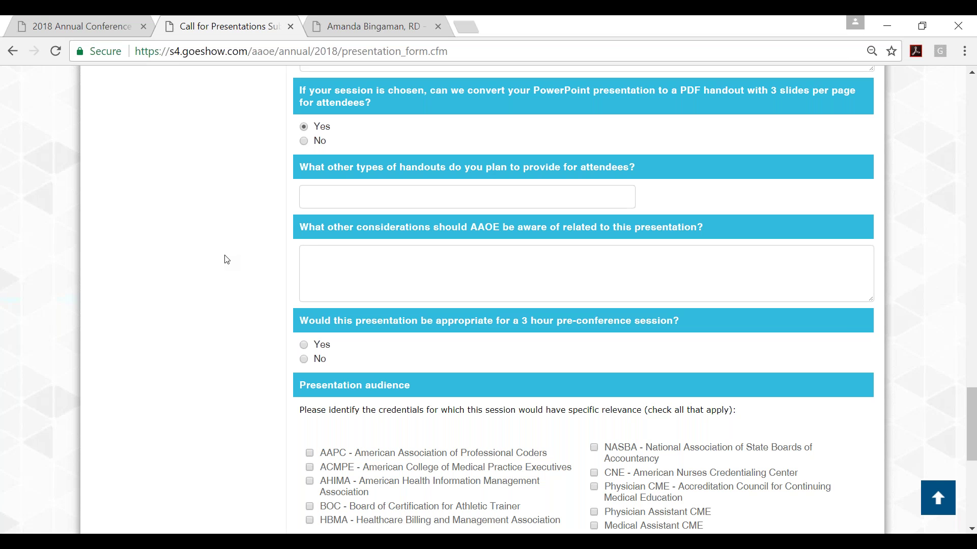
# - Answer No to the 3 hour pre-conference session question and mark AAPC as a relevant audience credential
pyautogui.scroll(-3, 227, 260)
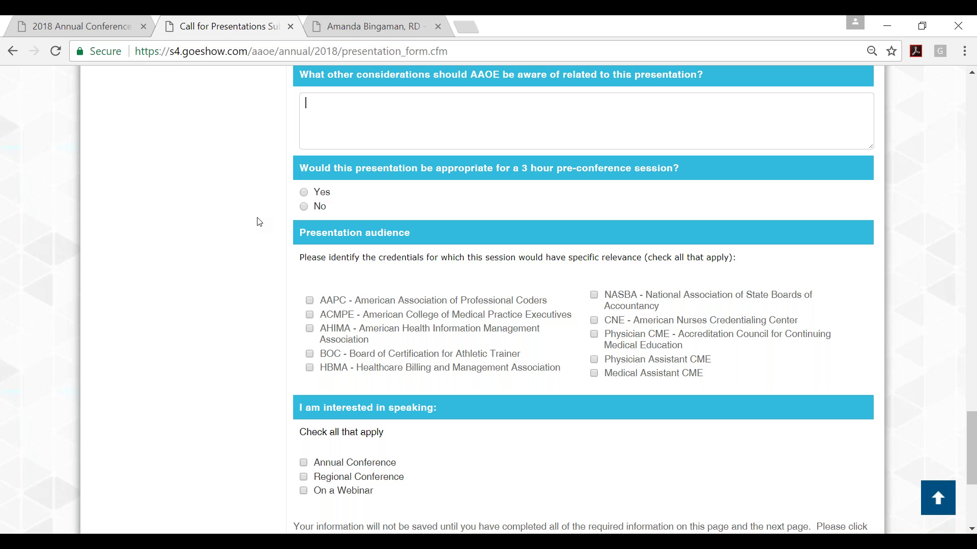
pyautogui.click(303, 206)
pyautogui.scroll(-3, 250, 265)
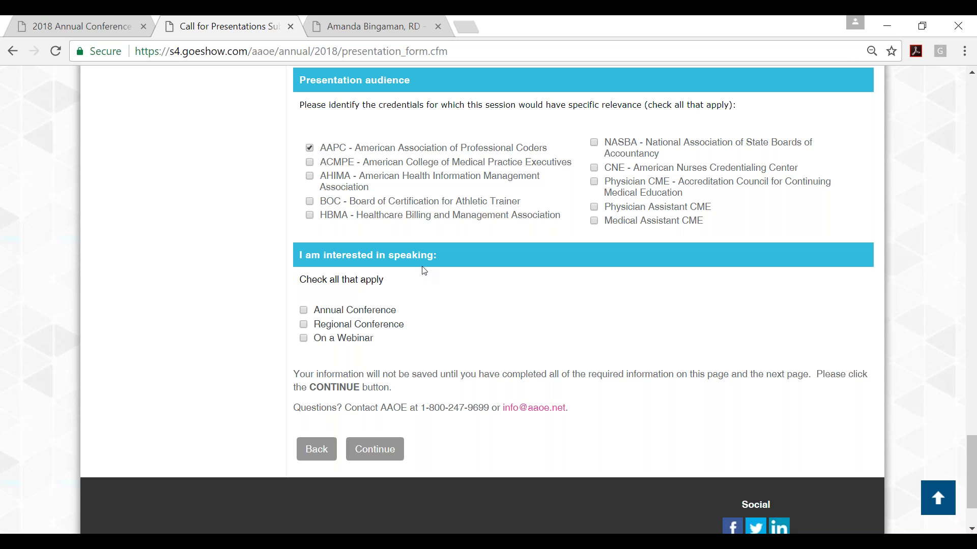
# - Select Annual Conference, Regional Conference and On a Webinar as speaking interests and continue to the review page
pyautogui.scroll(-2, 241, 312)
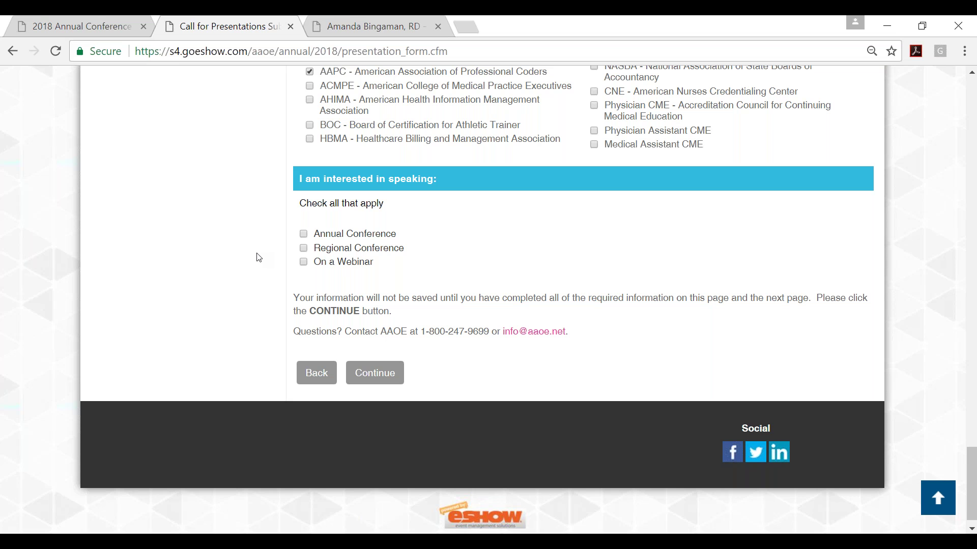
pyautogui.click(303, 234)
pyautogui.click(305, 249)
pyautogui.click(304, 263)
pyautogui.click(371, 373)
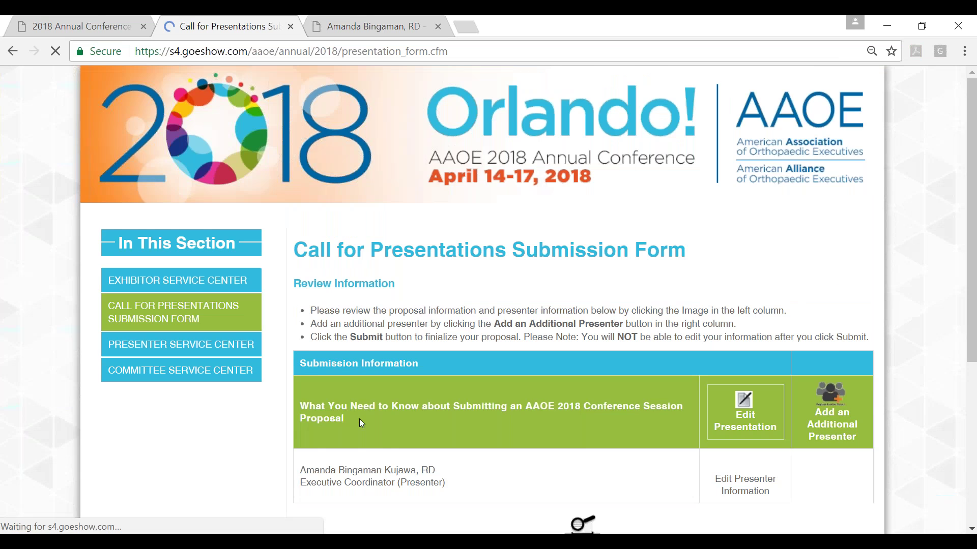
# - Review the submission information for the presentation and presenter and submit the proposal
pyautogui.scroll(-3, 276, 427)
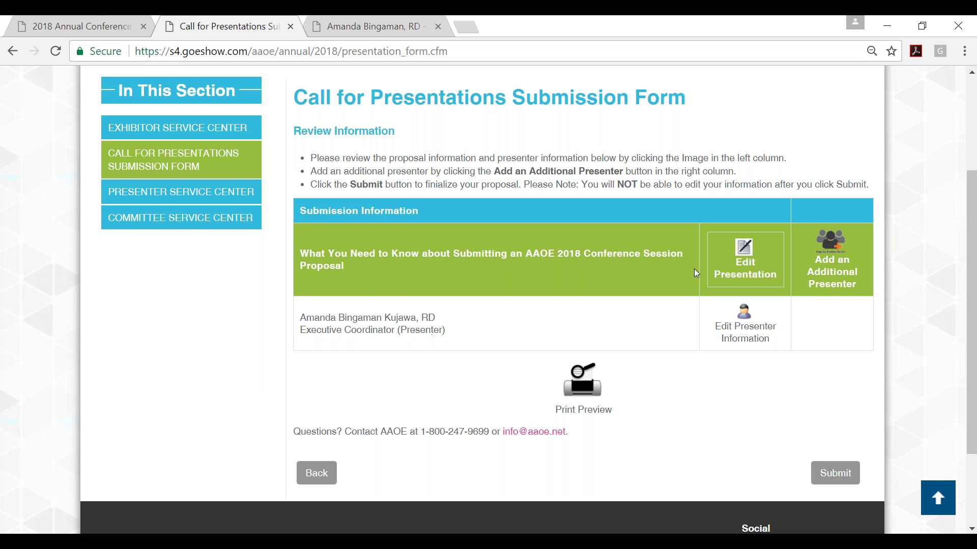
pyautogui.scroll(2, 630, 280)
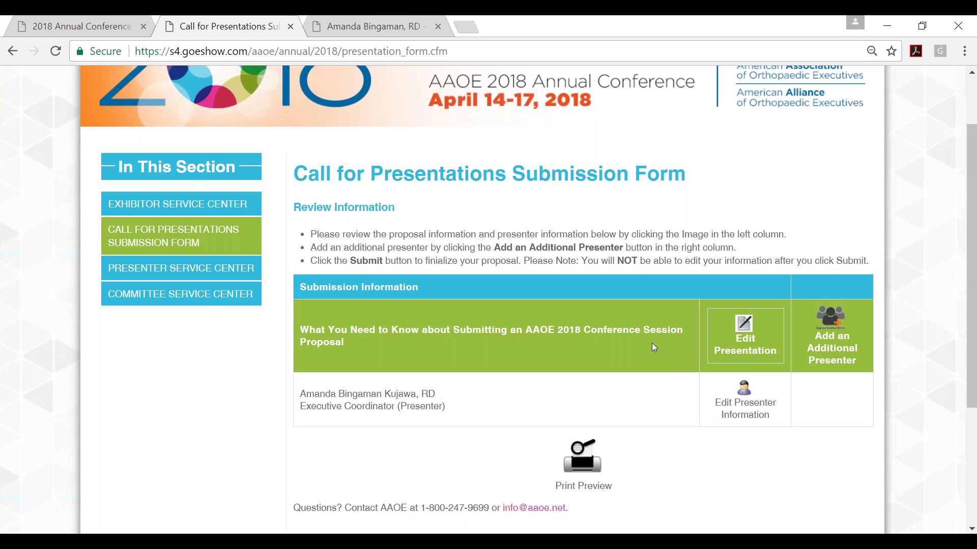
pyautogui.scroll(-2, 651, 346)
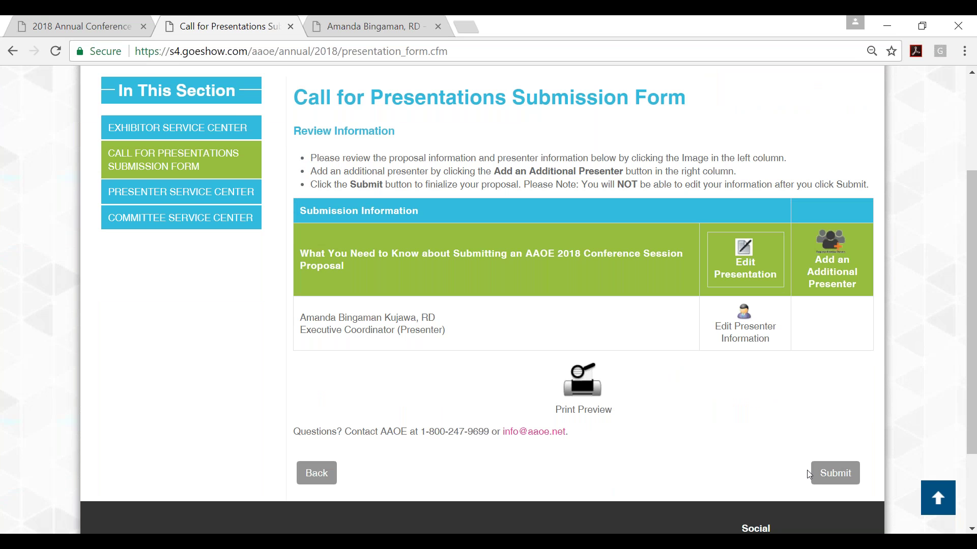
pyautogui.click(819, 477)
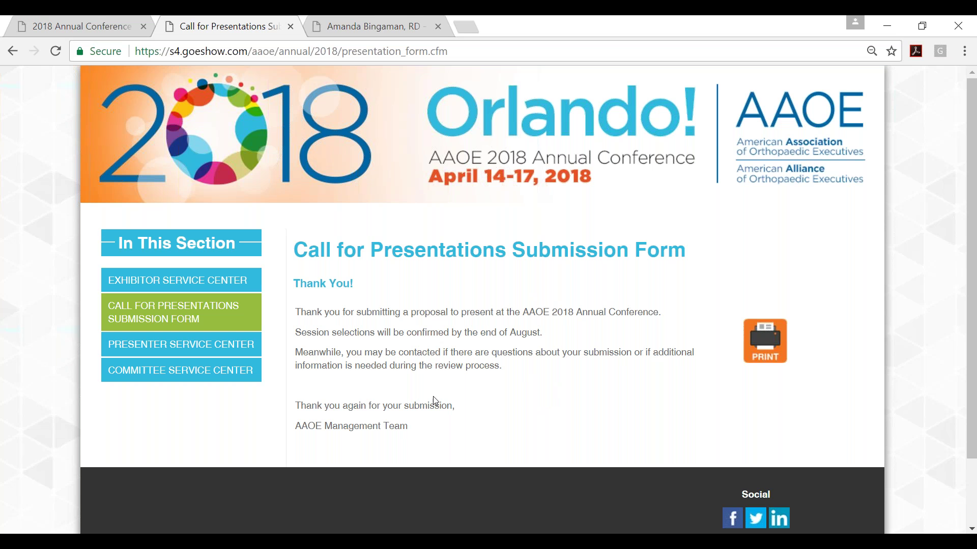
# - Open the printable submission confirmation and switch to the presenter's staff profile page
pyautogui.click(759, 353)
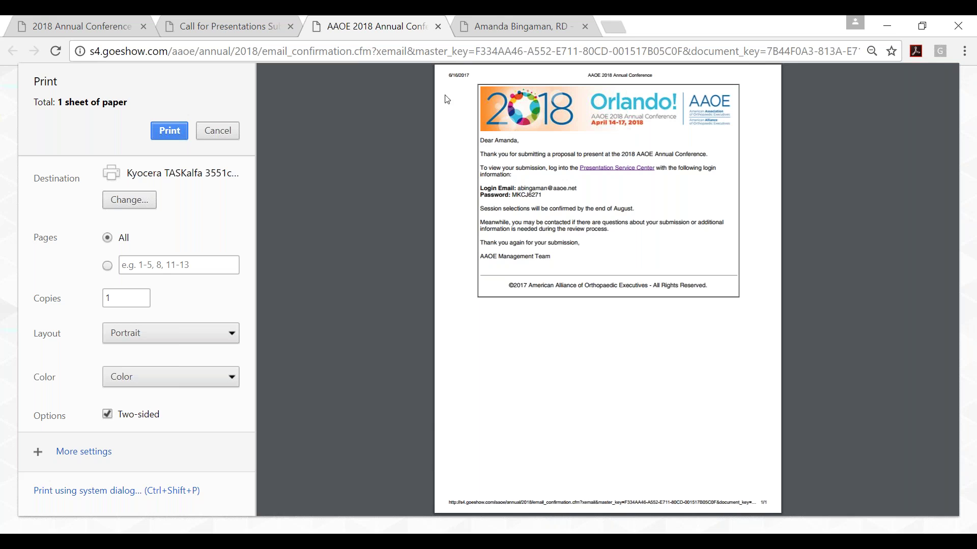
pyautogui.click(535, 26)
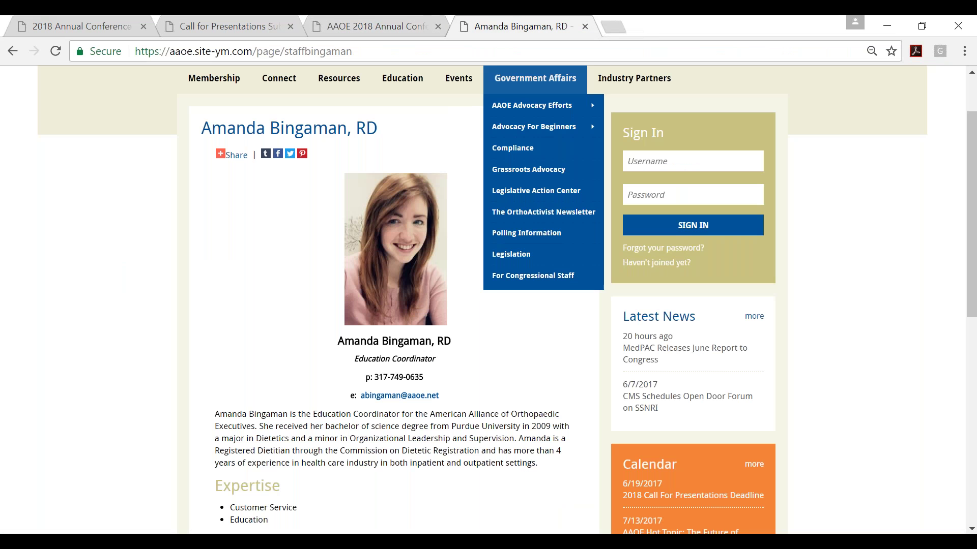